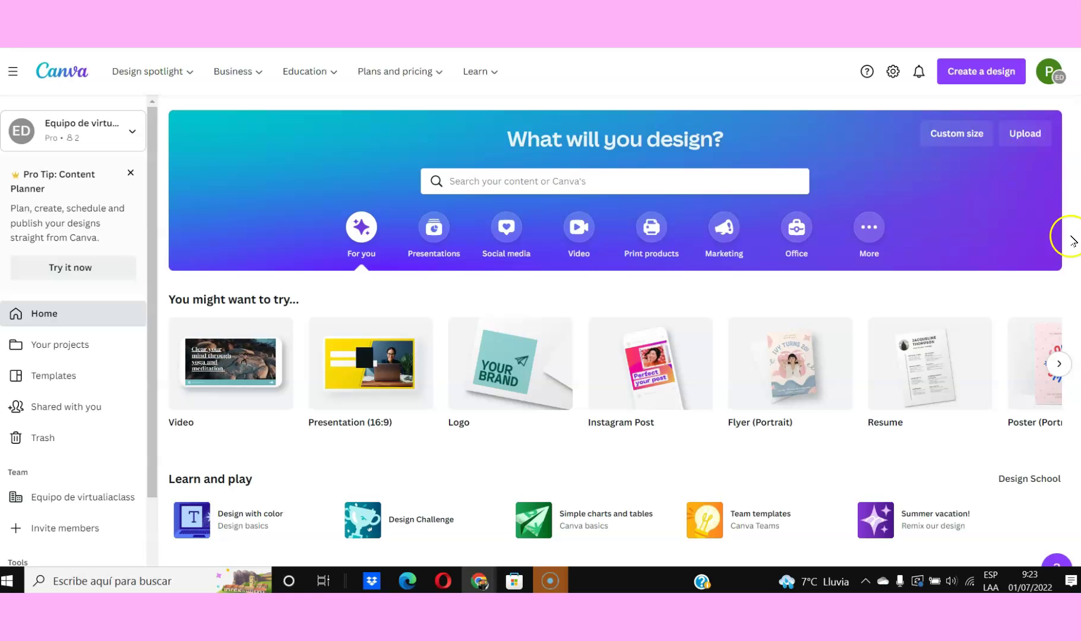
Create a new blank design with a custom size of 6 × 9 in
{"action": "left_click", "coordinate": [976, 78]}
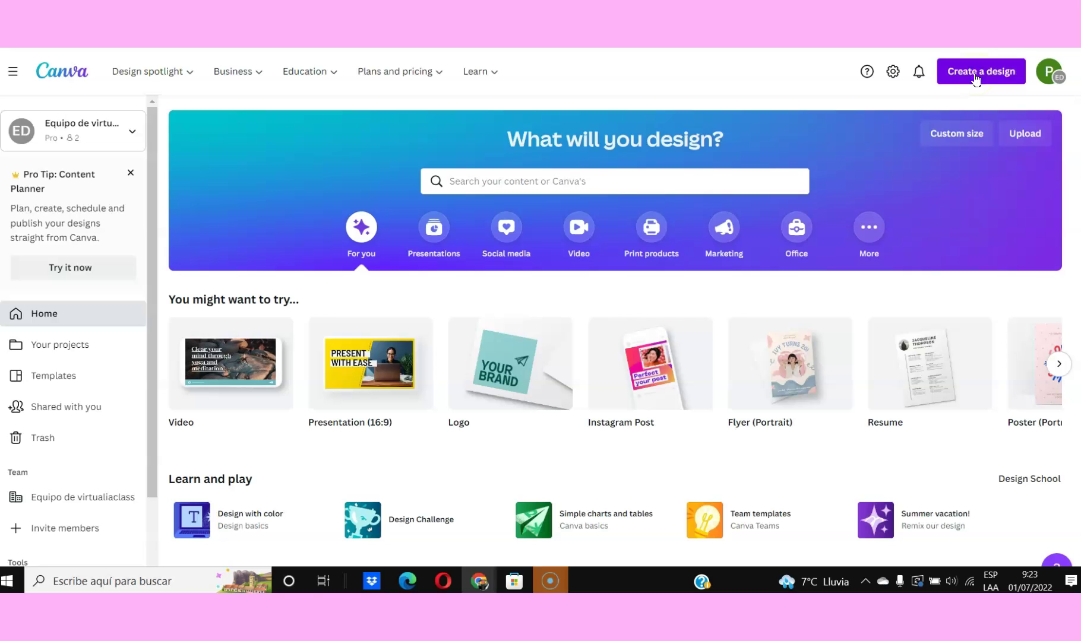
{"action": "left_click", "coordinate": [976, 78]}
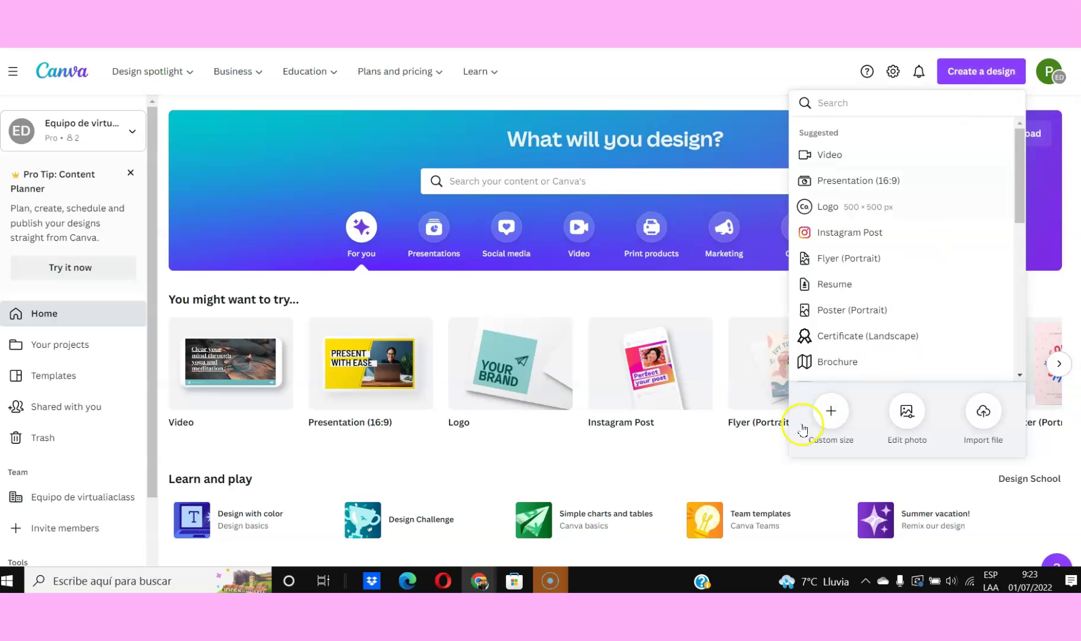
{"action": "left_click", "coordinate": [831, 411]}
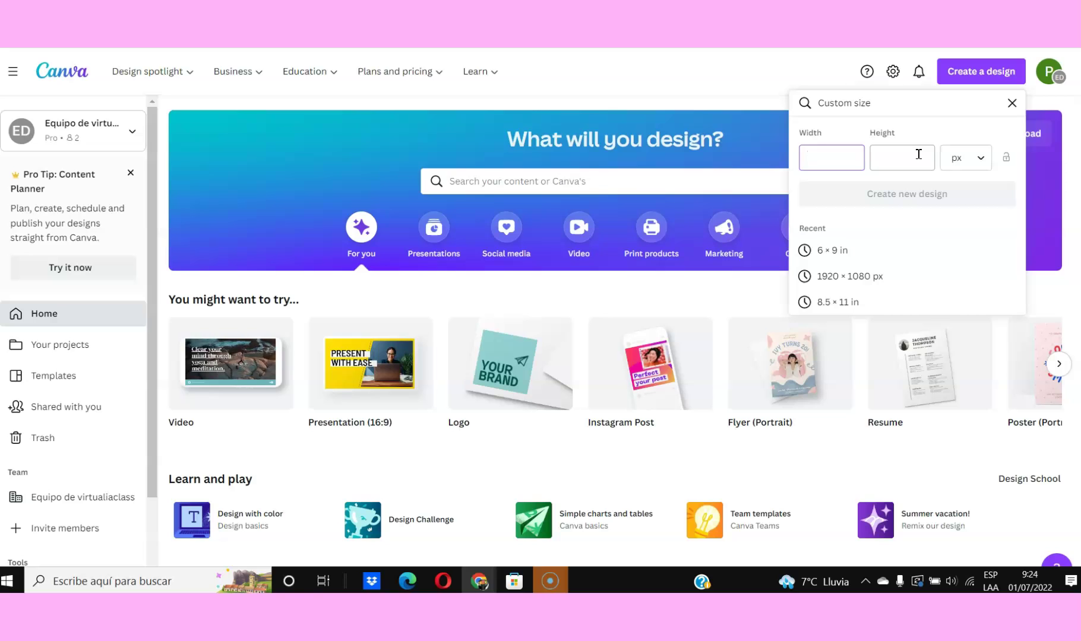
{"action": "left_click", "coordinate": [855, 246]}
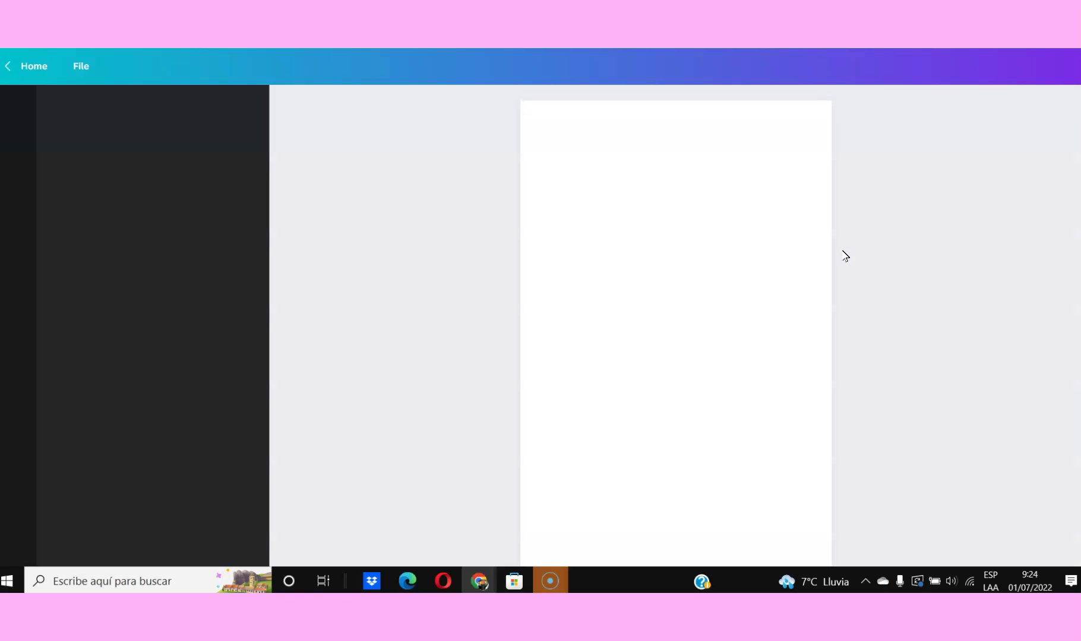
{"action": "left_click_drag", "start_coordinate": [889, 253], "coordinate": [1000, 224]}
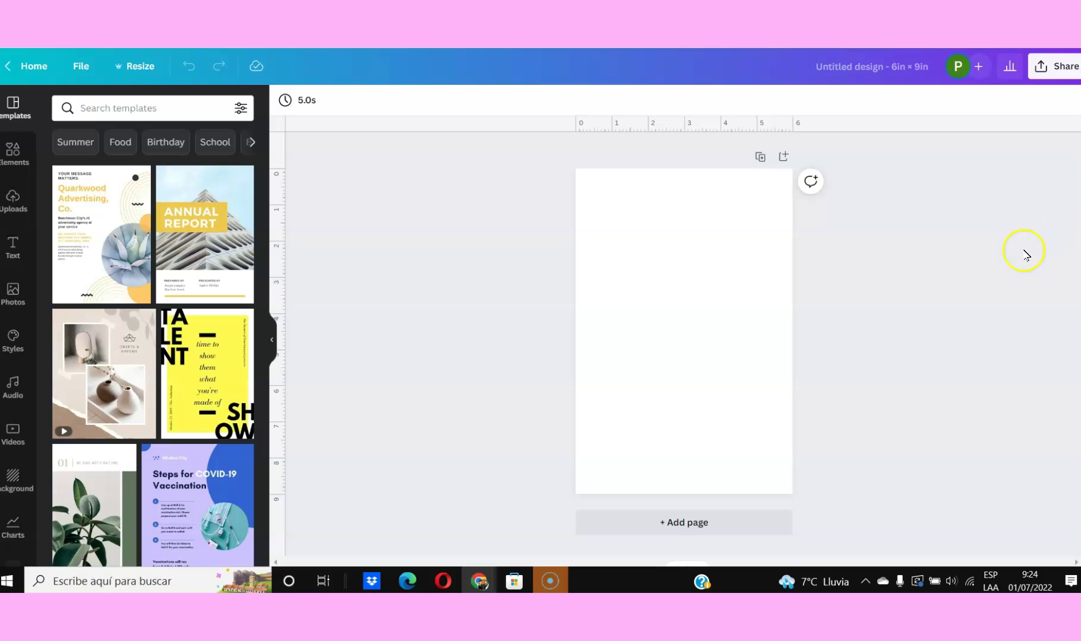
Add a second page and place a plain straight line from the Line elements near its top
{"action": "left_click", "coordinate": [703, 523]}
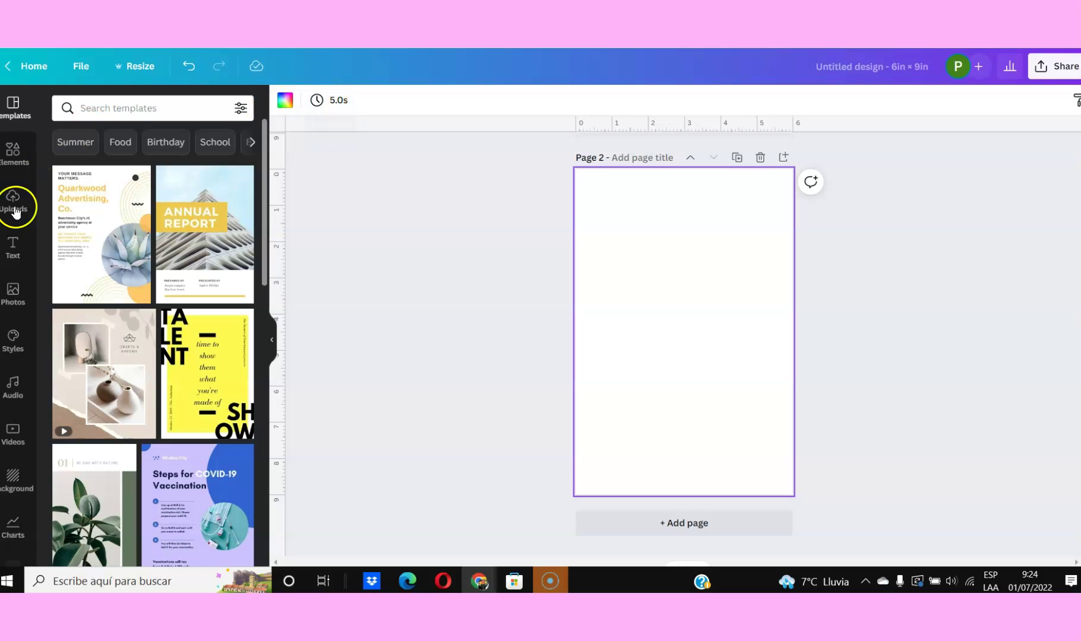
{"action": "left_click", "coordinate": [13, 156]}
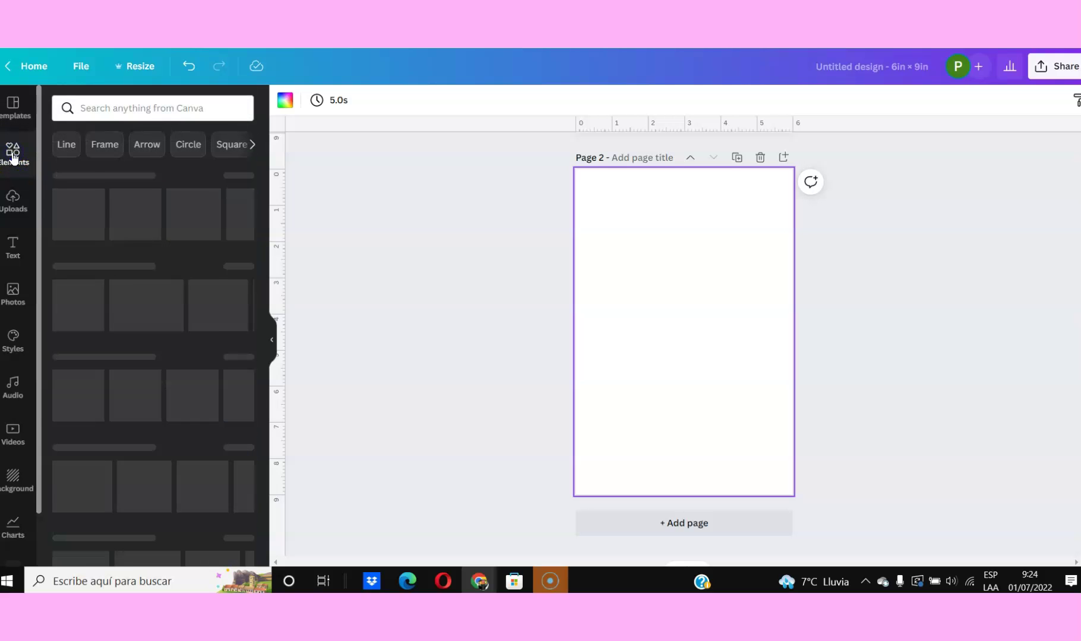
{"action": "left_click", "coordinate": [66, 145]}
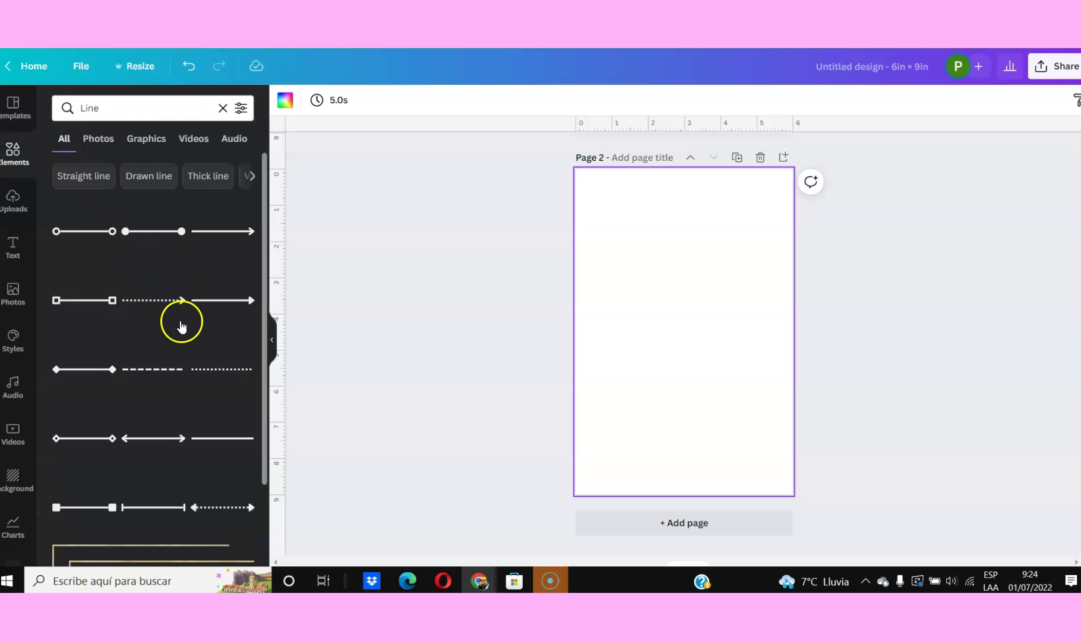
{"action": "left_click_drag", "start_coordinate": [222, 448], "coordinate": [627, 202]}
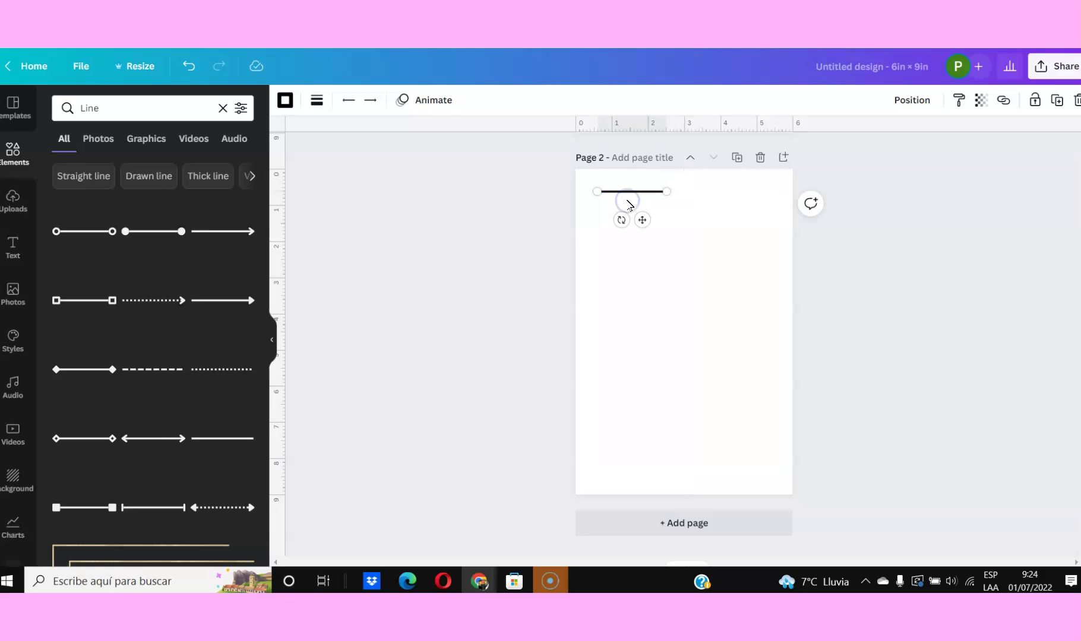
Duplicate the straight line 14 times on page 2
{"action": "left_click", "coordinate": [1057, 100]}
{"action": "left_click", "coordinate": [1063, 100]}
{"action": "left_click", "coordinate": [1063, 100]}
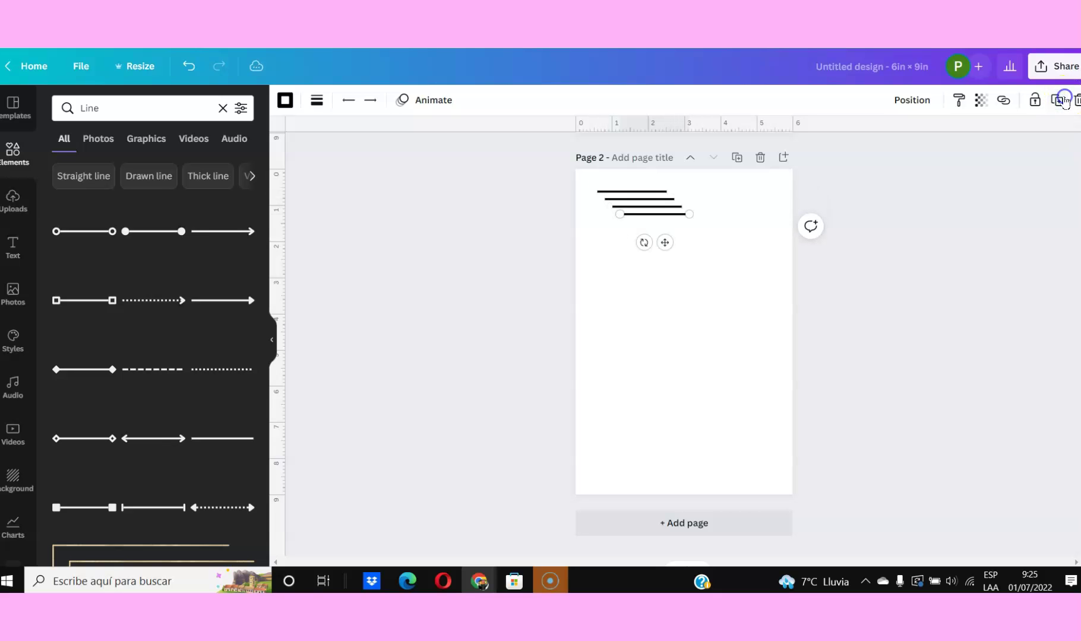
{"action": "left_click", "coordinate": [1063, 100]}
{"action": "left_click", "coordinate": [1062, 100]}
{"action": "left_click", "coordinate": [1063, 100]}
{"action": "left_click", "coordinate": [1063, 100]}
{"action": "left_click", "coordinate": [1063, 100]}
{"action": "left_click", "coordinate": [1063, 100]}
{"action": "left_click", "coordinate": [1063, 100]}
{"action": "left_click", "coordinate": [1063, 100]}
{"action": "left_click", "coordinate": [1063, 100]}
{"action": "left_click", "coordinate": [1063, 100]}
{"action": "left_click", "coordinate": [1063, 100]}
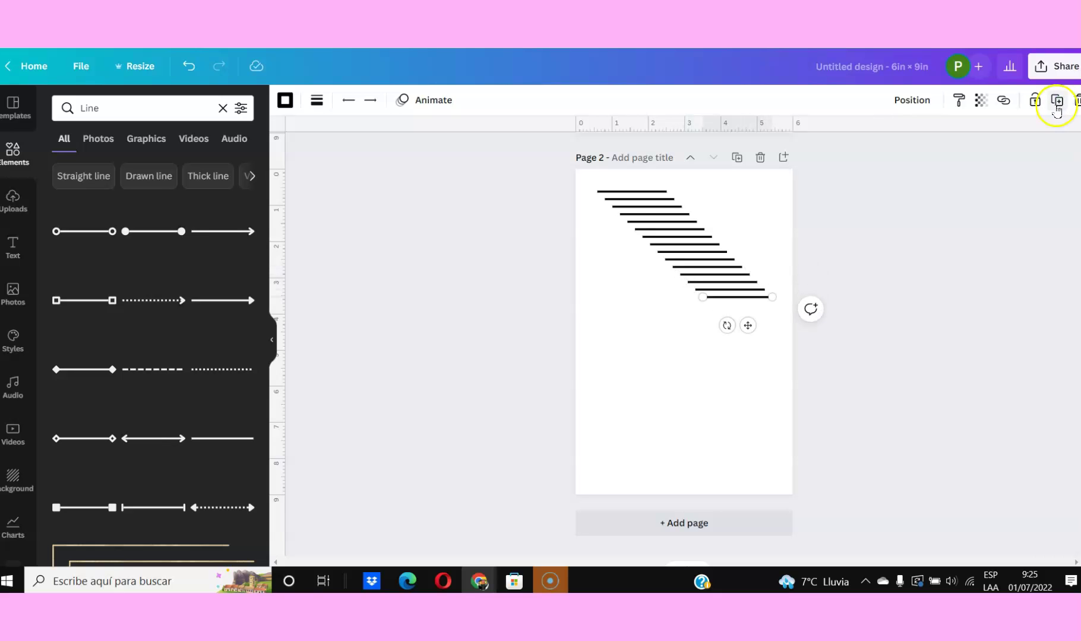
Select all the lines on page 2 and align them to their common horizontal center
{"action": "left_click_drag", "start_coordinate": [592, 179], "coordinate": [772, 314]}
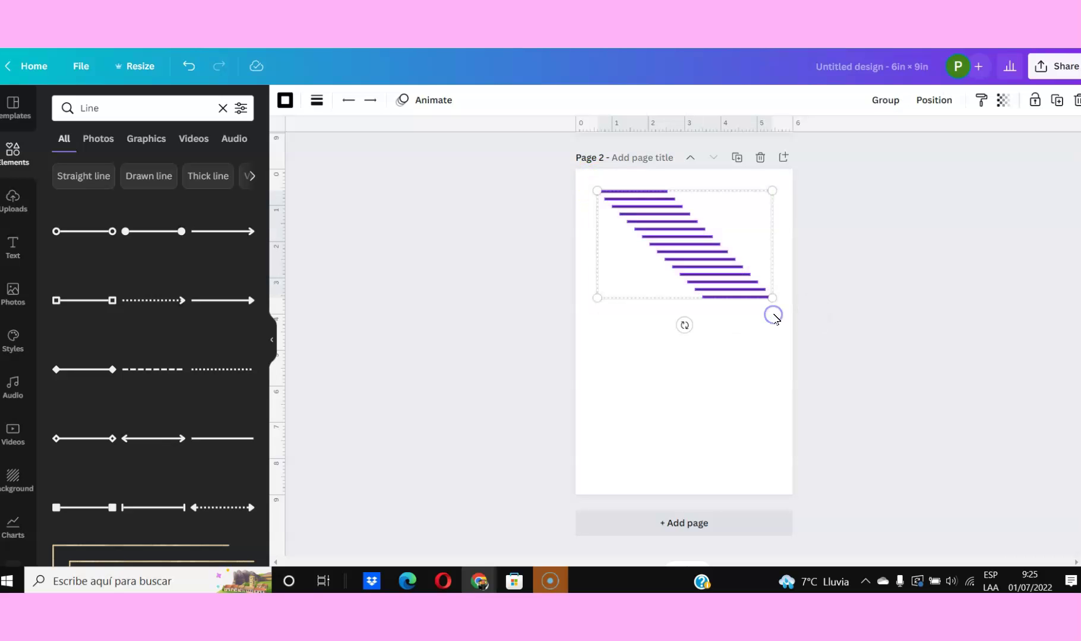
{"action": "left_click", "coordinate": [934, 101]}
{"action": "left_click", "coordinate": [884, 239]}
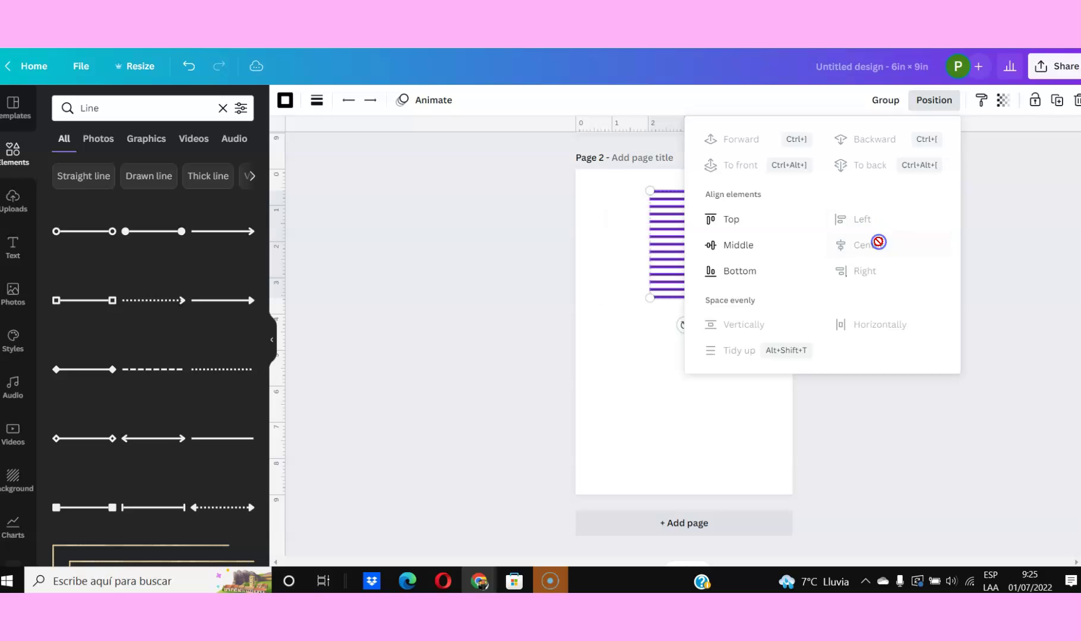
Enlarge the selected stack of lines to cover page 2 almost from margin to margin
{"action": "left_click", "coordinate": [651, 299]}
{"action": "left_click_drag", "start_coordinate": [651, 299], "coordinate": [588, 395]}
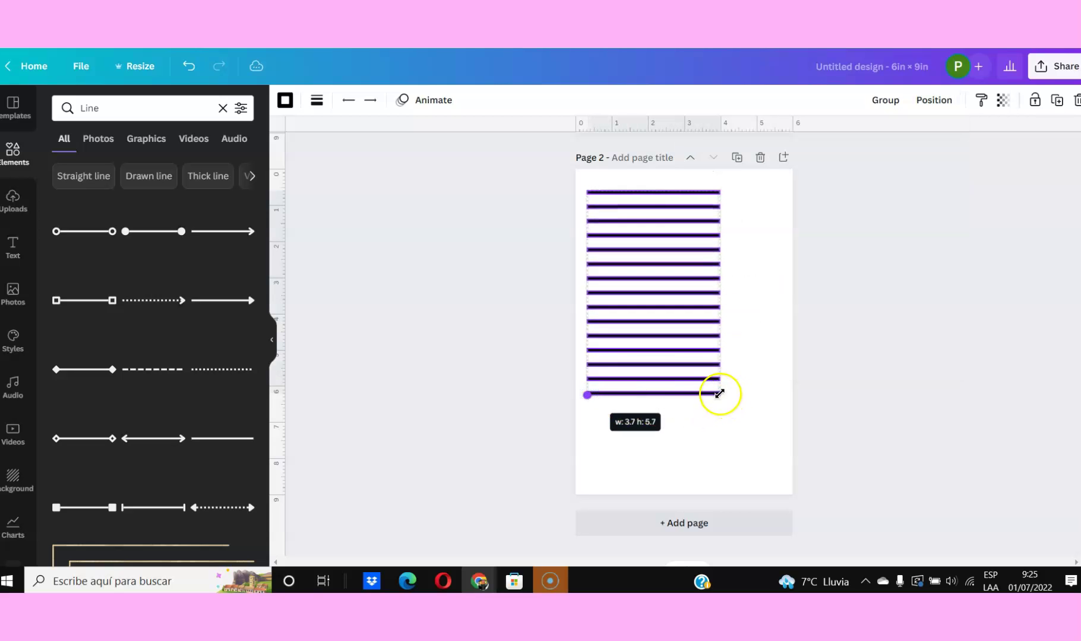
{"action": "left_click_drag", "start_coordinate": [719, 394], "coordinate": [735, 418]}
{"action": "left_click_drag", "start_coordinate": [774, 470], "coordinate": [796, 479]}
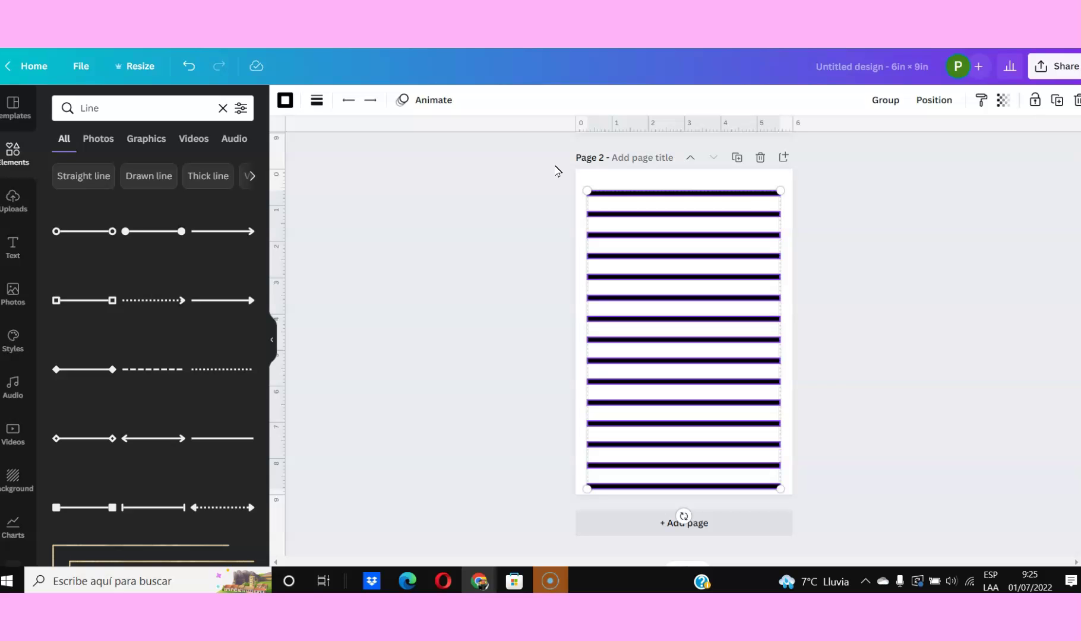
Set the line weight of all the selected lines to 1
{"action": "left_click", "coordinate": [318, 104]}
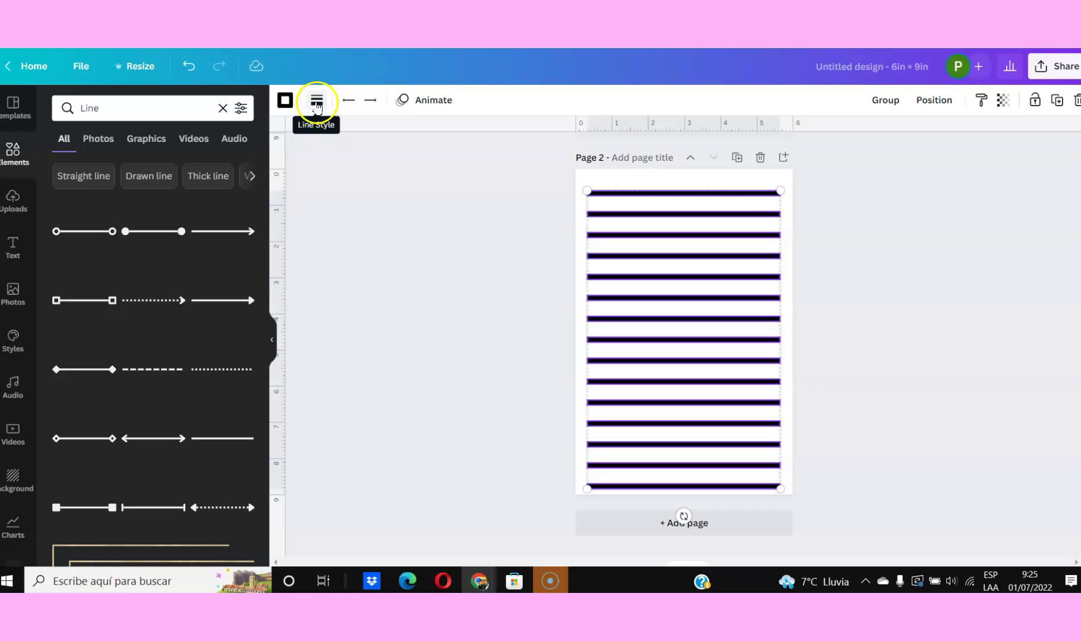
{"action": "left_click", "coordinate": [482, 199]}
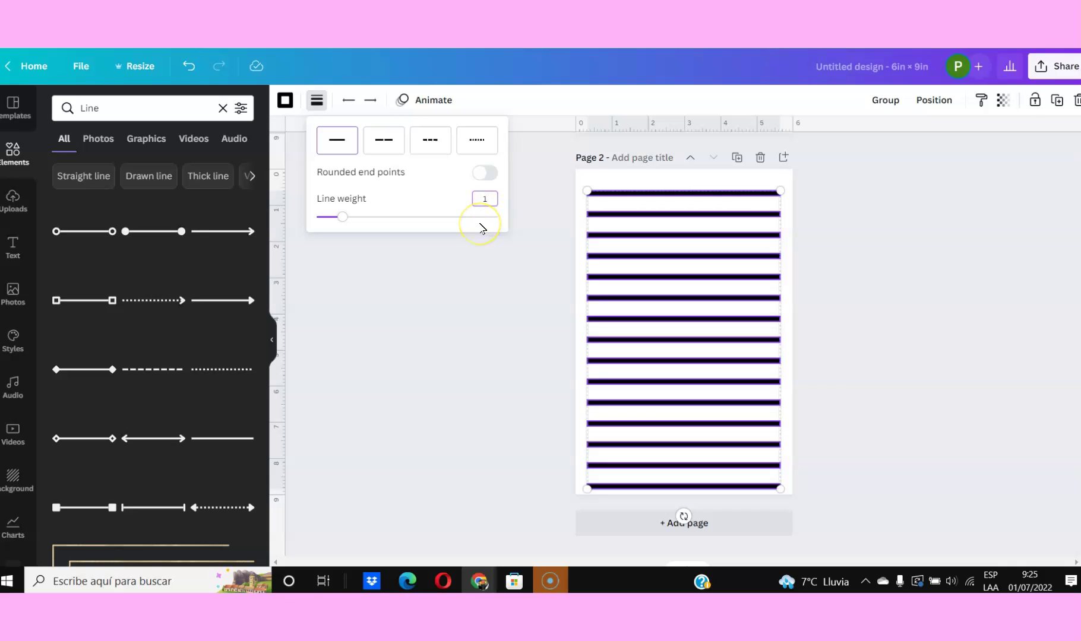
{"action": "type", "text": "1"}
{"action": "key", "text": "Return"}
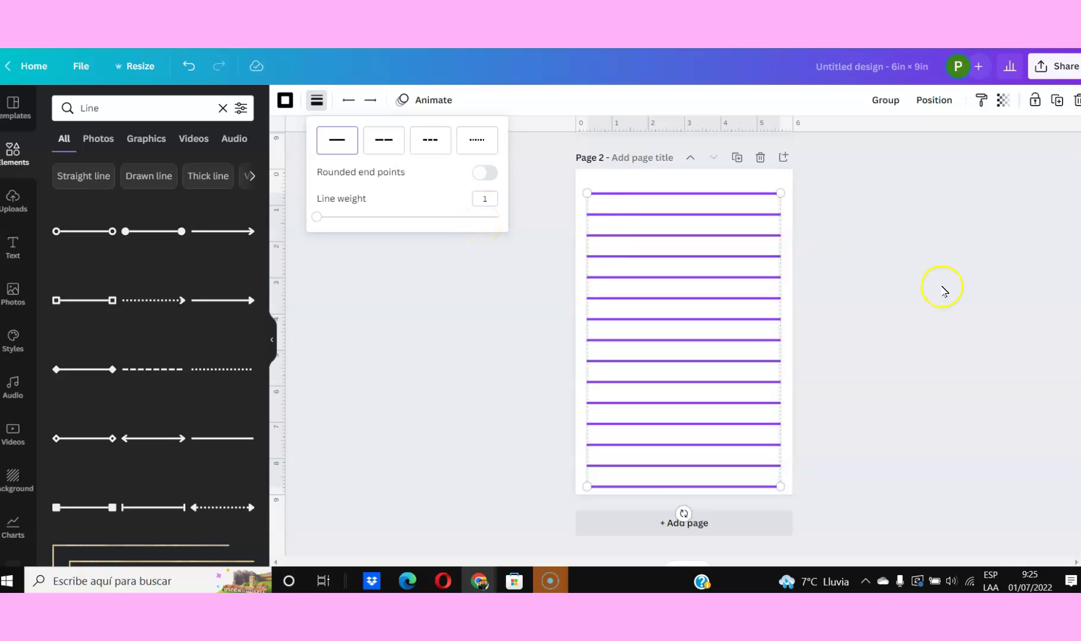
{"action": "left_click", "coordinate": [985, 308]}
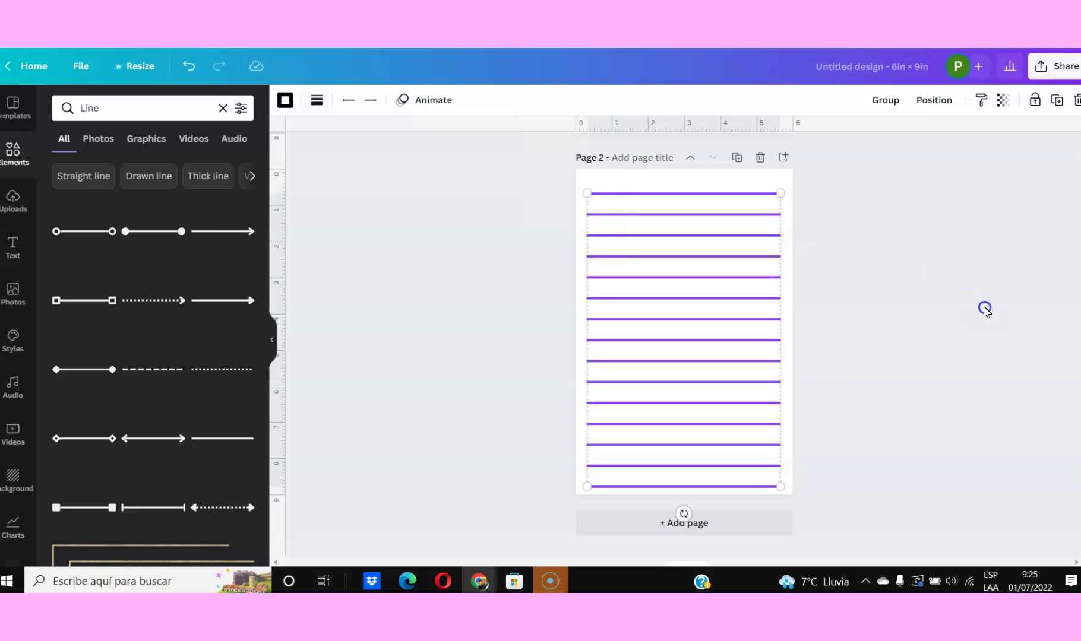
Duplicate the lined page three times
{"action": "left_click", "coordinate": [736, 158]}
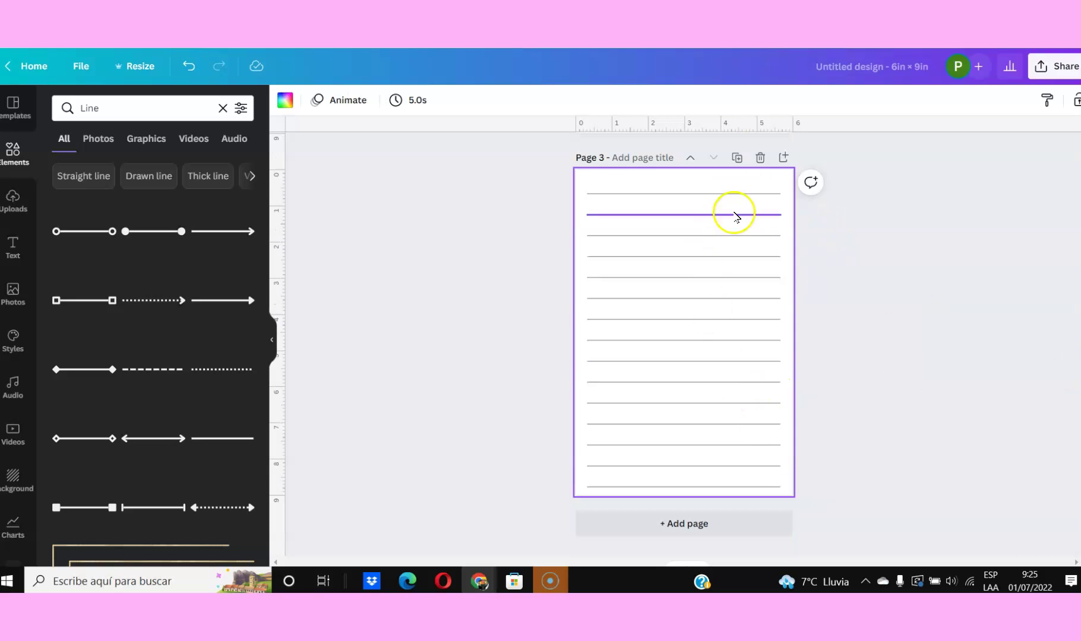
{"action": "left_click", "coordinate": [738, 158]}
{"action": "left_click", "coordinate": [737, 158]}
Add a grey square to page 2 and place it over the lines in the page's upper-left corner
{"action": "scroll", "coordinate": [1058, 219], "scroll_direction": "up", "scroll_amount": 20}
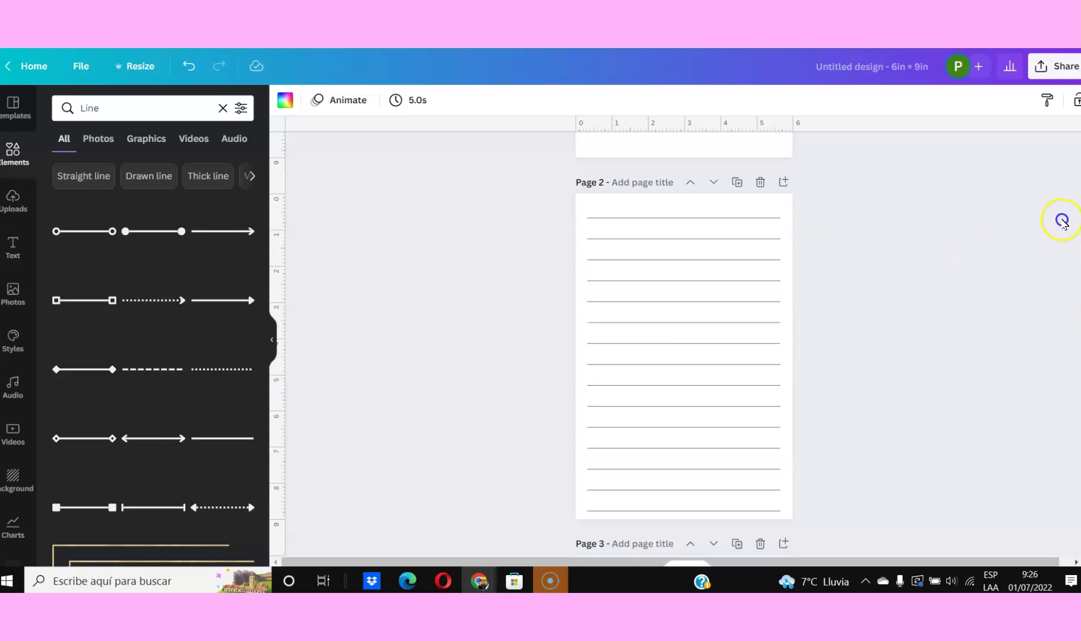
{"action": "scroll", "coordinate": [1060, 208], "scroll_direction": "down", "scroll_amount": 5}
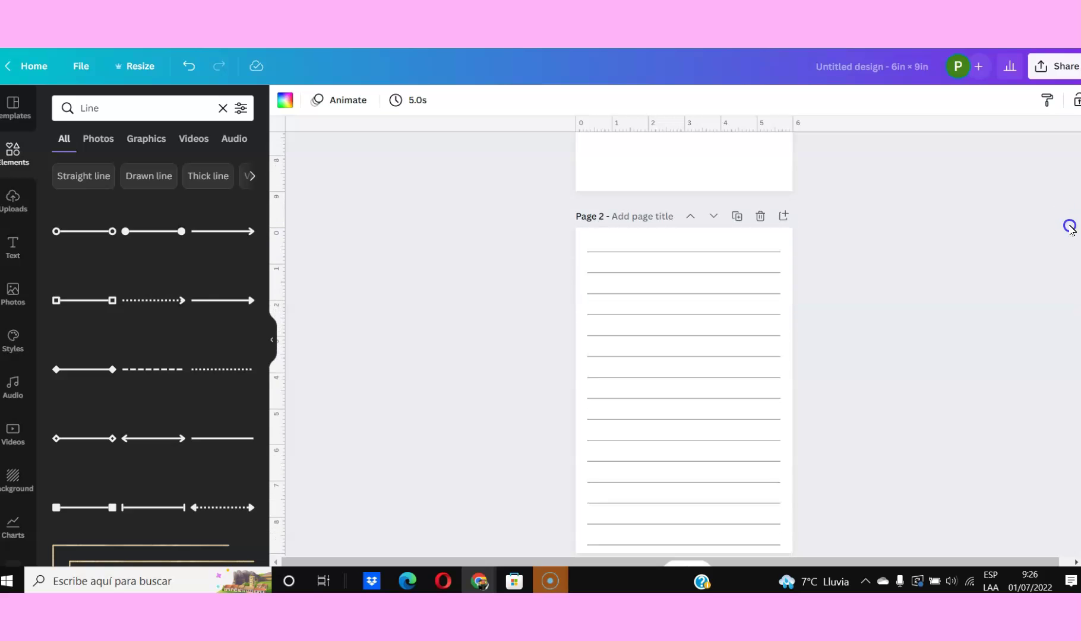
{"action": "left_click", "coordinate": [12, 151]}
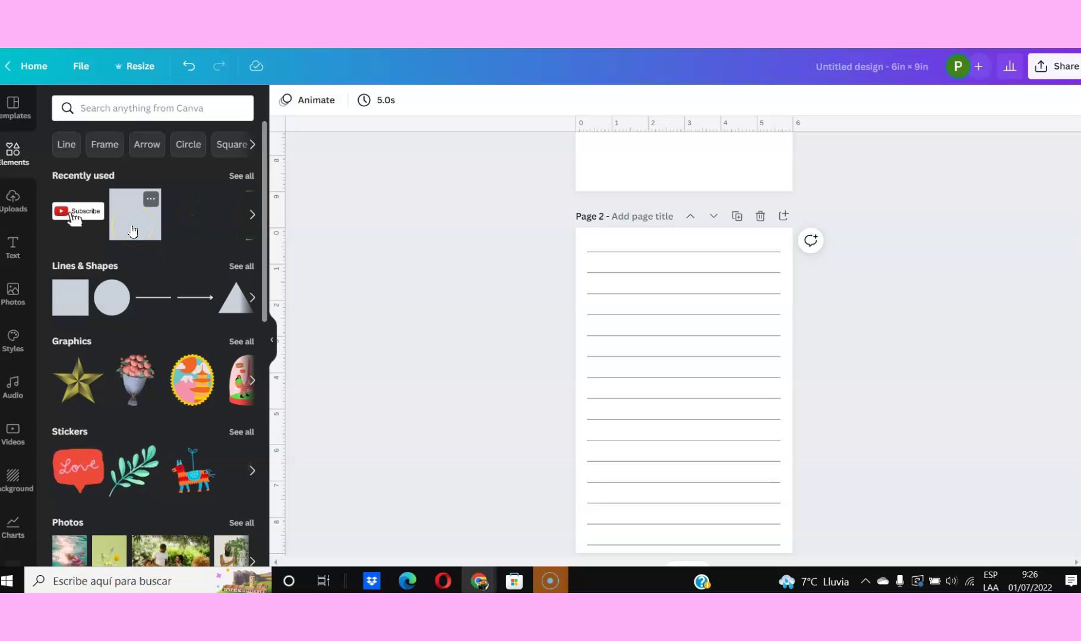
{"action": "left_click", "coordinate": [132, 231]}
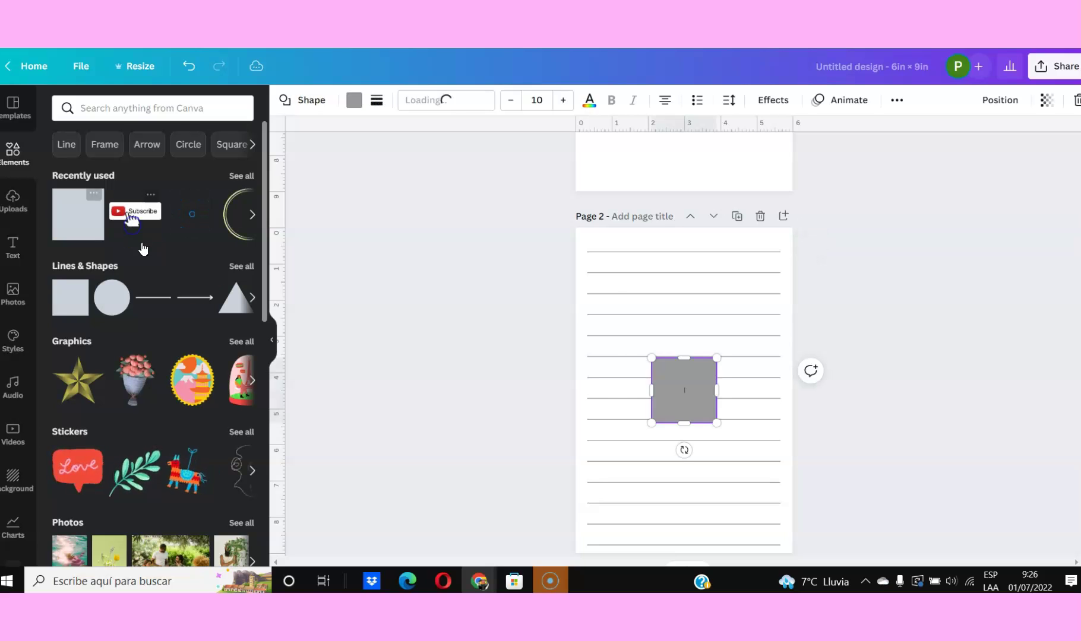
{"action": "left_click_drag", "start_coordinate": [686, 400], "coordinate": [658, 313]}
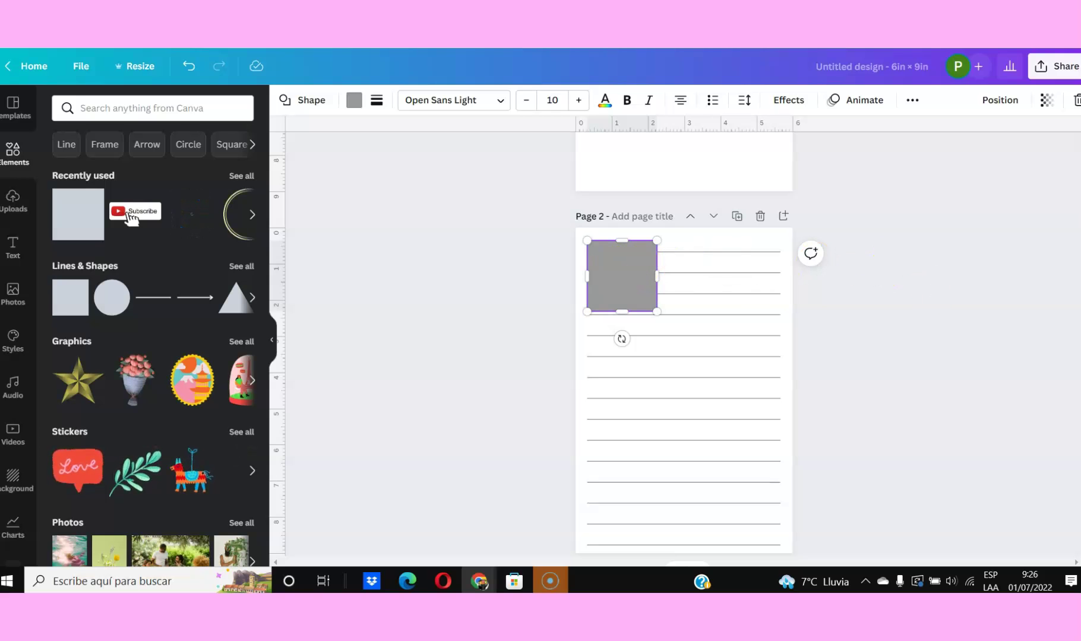
Add a grey square to page 3 and place it in the page's upper-right corner
{"action": "scroll", "coordinate": [683, 356], "scroll_direction": "down", "scroll_amount": 5}
{"action": "left_click", "coordinate": [1061, 304]}
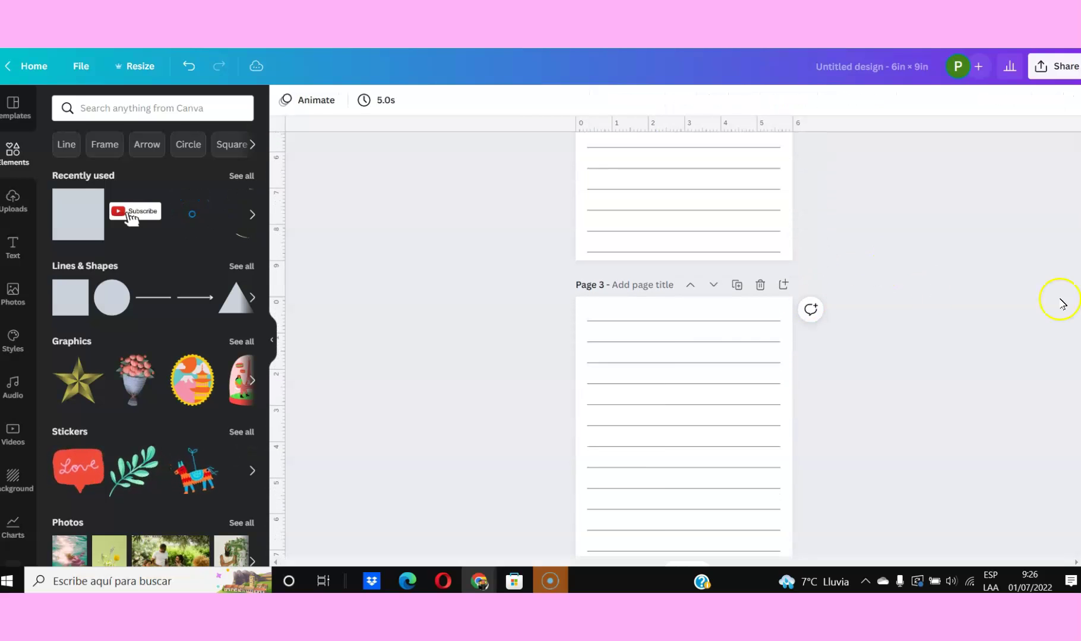
{"action": "left_click", "coordinate": [73, 231]}
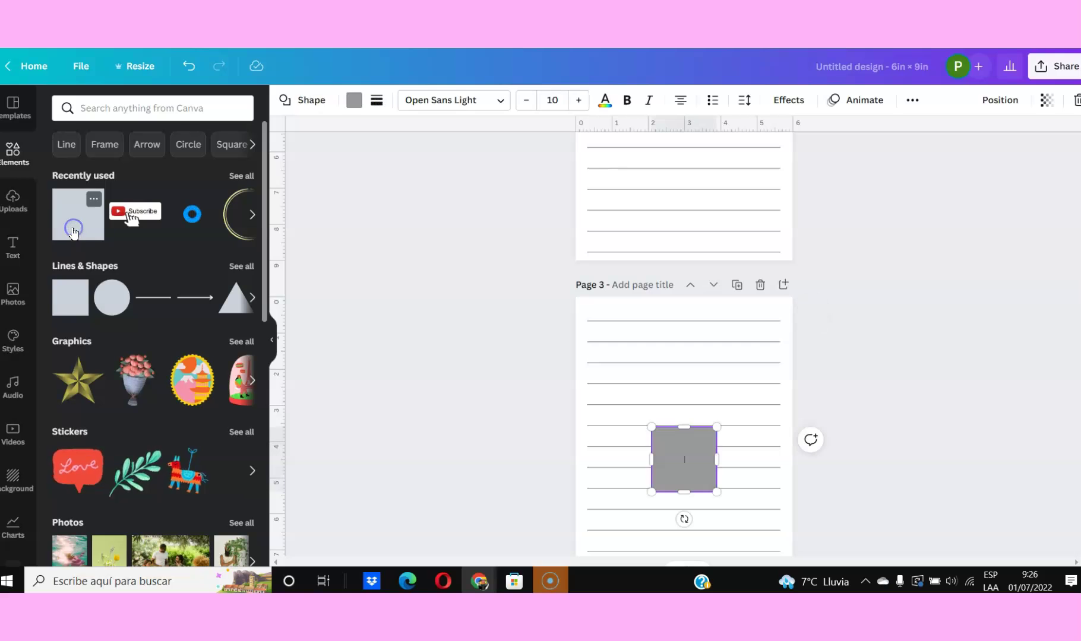
{"action": "left_click_drag", "start_coordinate": [690, 470], "coordinate": [757, 355]}
Add a grey square to page 4 and move it to the page's lower-left corner
{"action": "scroll", "coordinate": [1054, 344], "scroll_direction": "down", "scroll_amount": 7}
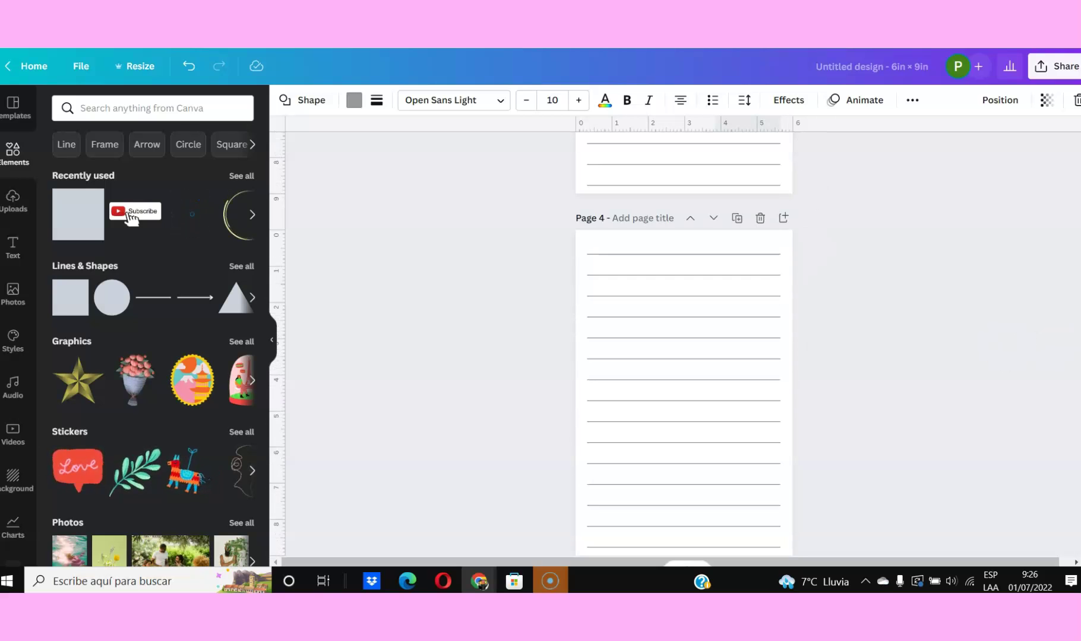
{"action": "left_click", "coordinate": [80, 231]}
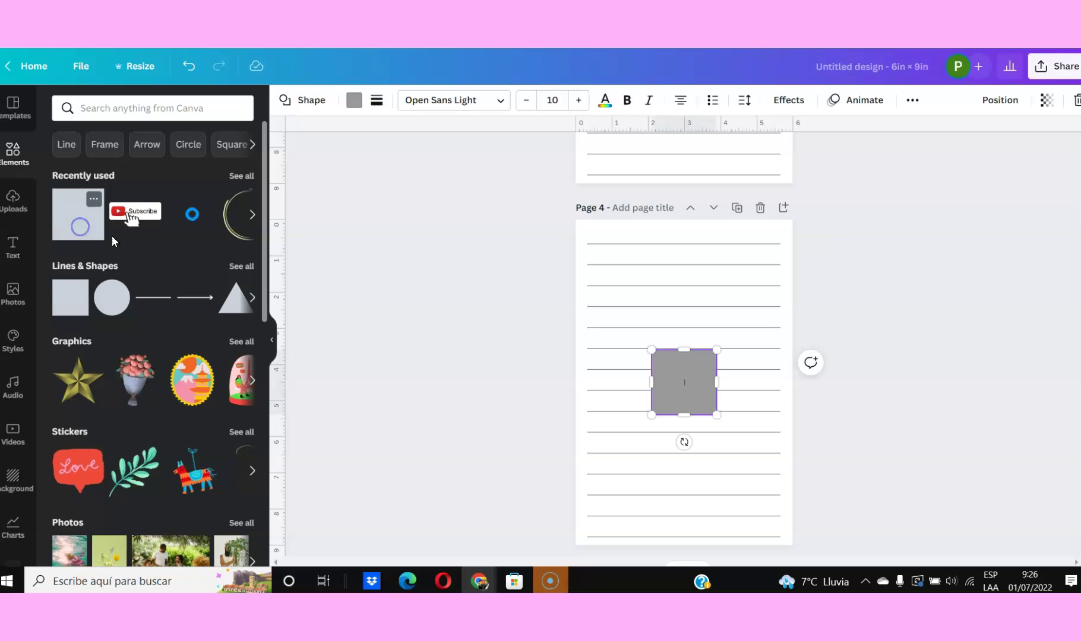
{"action": "left_click", "coordinate": [680, 381]}
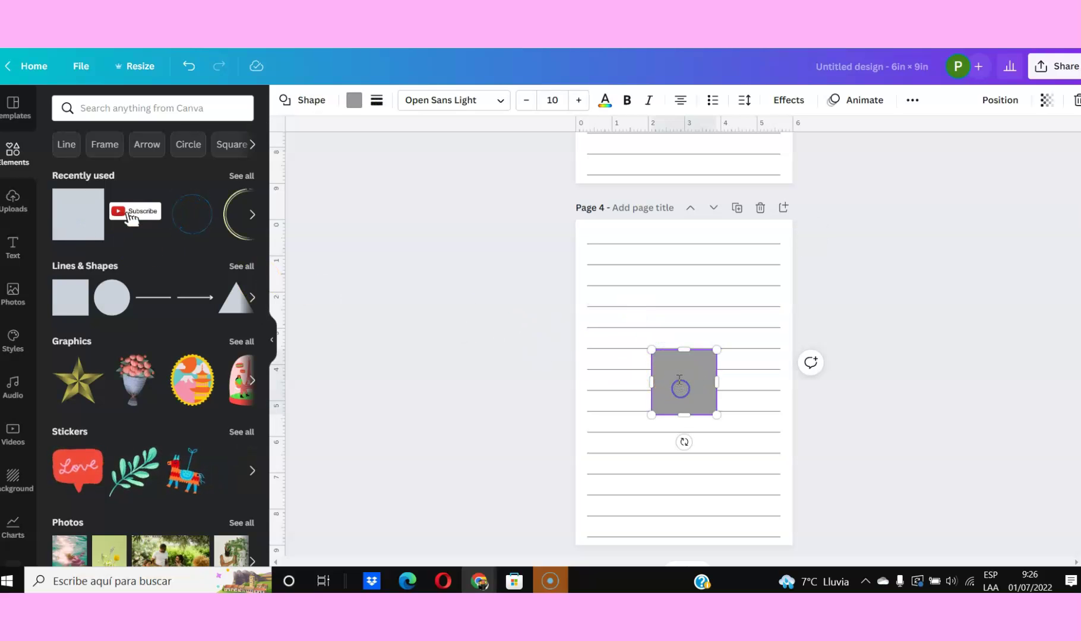
{"action": "left_click_drag", "start_coordinate": [681, 377], "coordinate": [615, 500]}
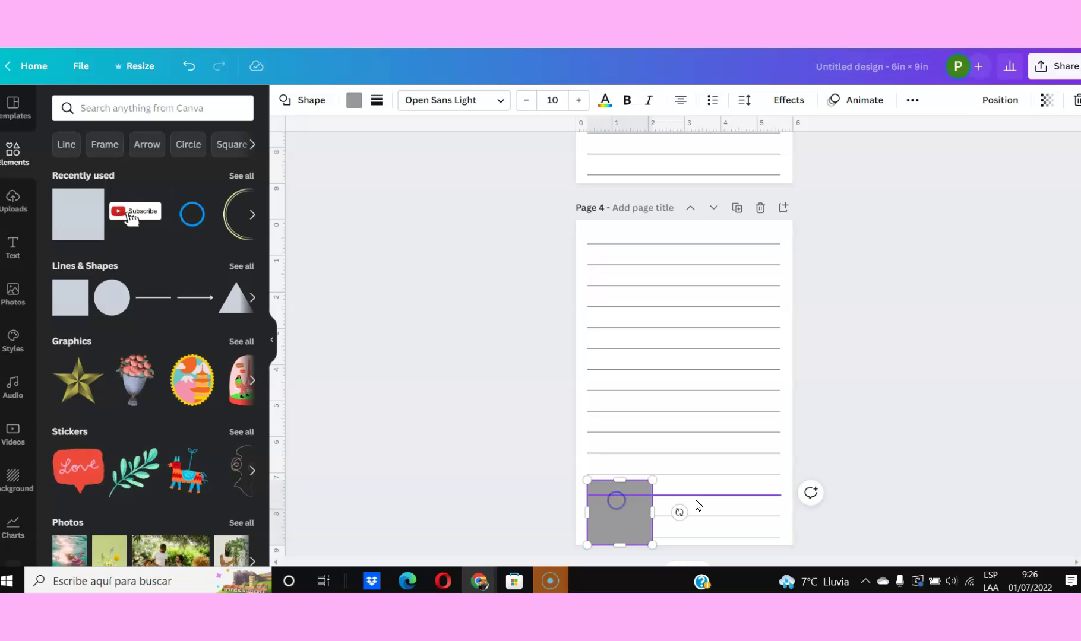
Return to the blank first page and start an element search
{"action": "scroll", "coordinate": [678, 511], "scroll_direction": "down", "scroll_amount": 5}
{"action": "scroll", "coordinate": [683, 345], "scroll_direction": "down", "scroll_amount": 1}
{"action": "scroll", "coordinate": [683, 345], "scroll_direction": "up", "scroll_amount": 2}
{"action": "scroll", "coordinate": [684, 344], "scroll_direction": "down", "scroll_amount": 2}
{"action": "scroll", "coordinate": [683, 345], "scroll_direction": "up", "scroll_amount": 10}
{"action": "scroll", "coordinate": [684, 344], "scroll_direction": "up", "scroll_amount": 18}
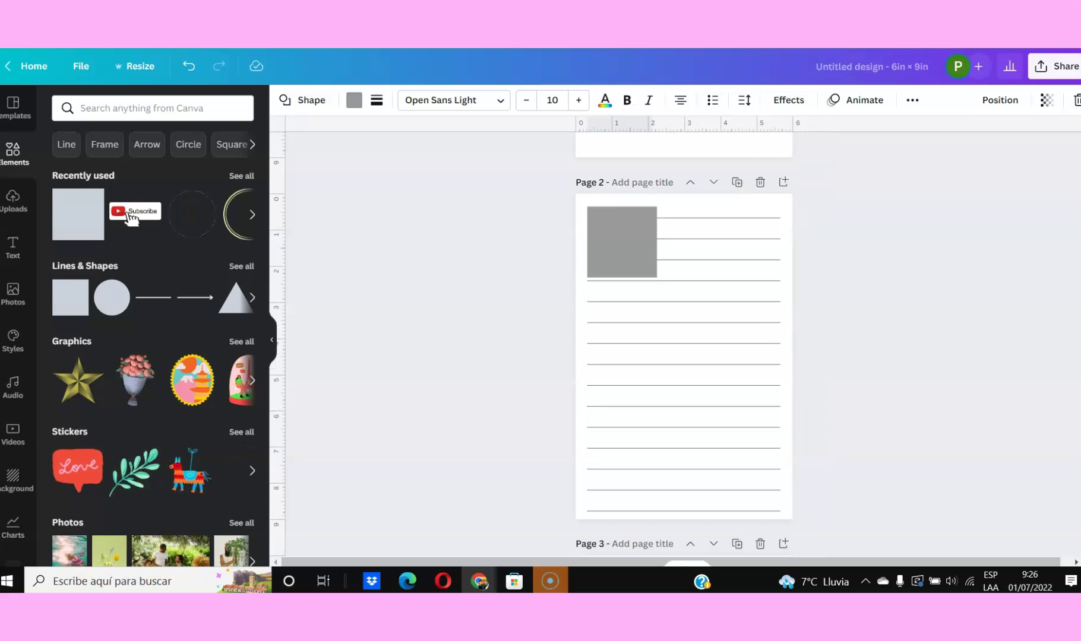
{"action": "left_click", "coordinate": [115, 197]}
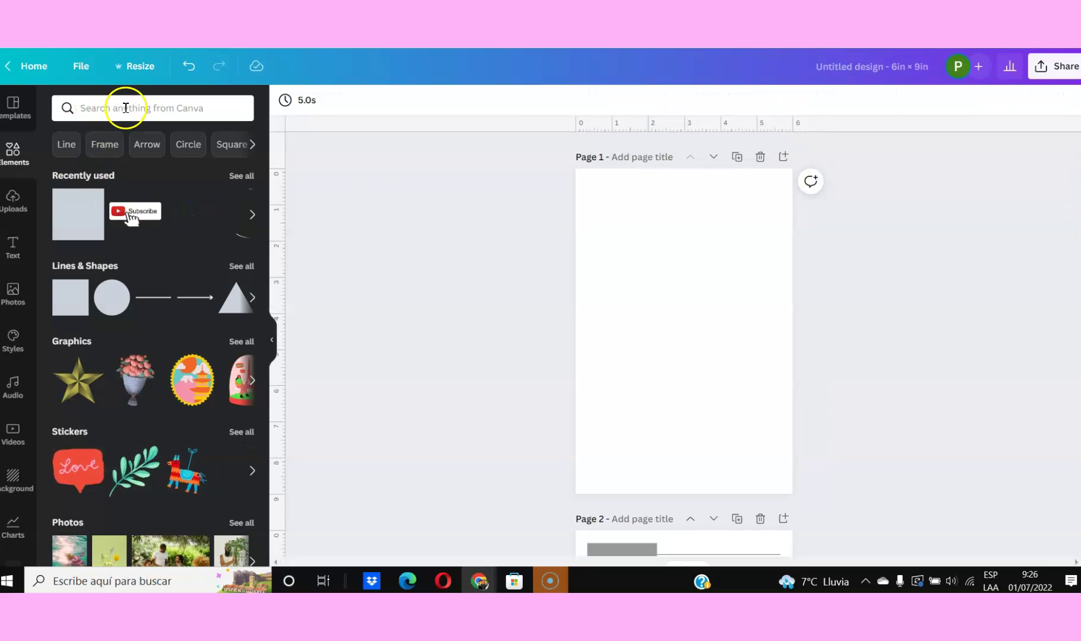